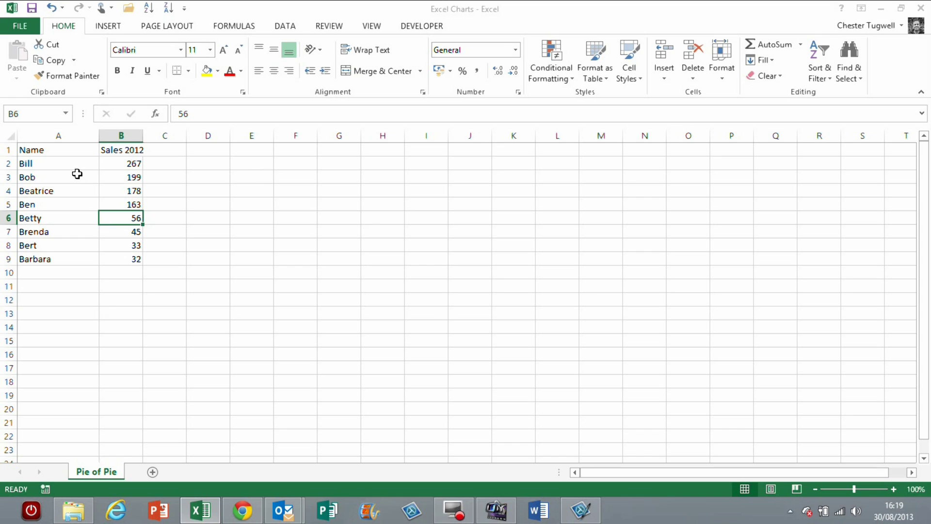
Step: Select cells in the Name and Sales 2012 list, ending on Betty's row
left_click(48, 163)
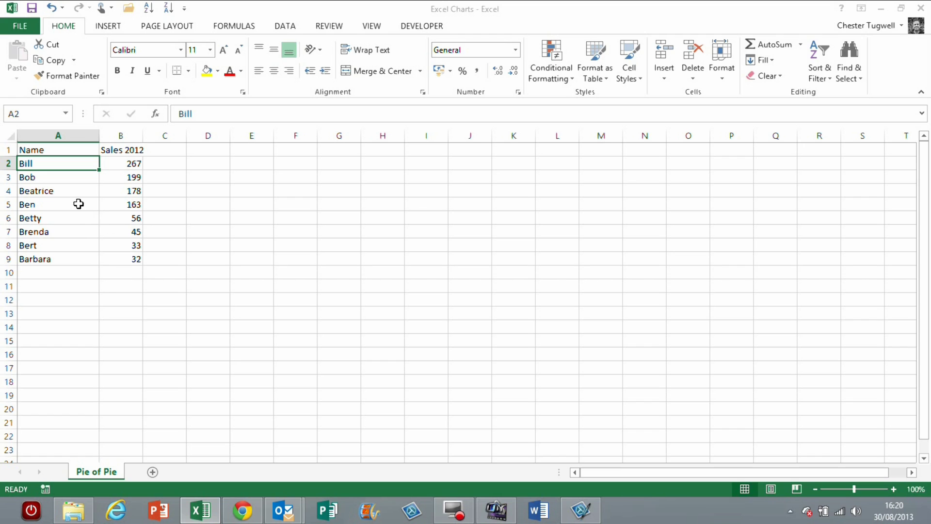
left_click(78, 205)
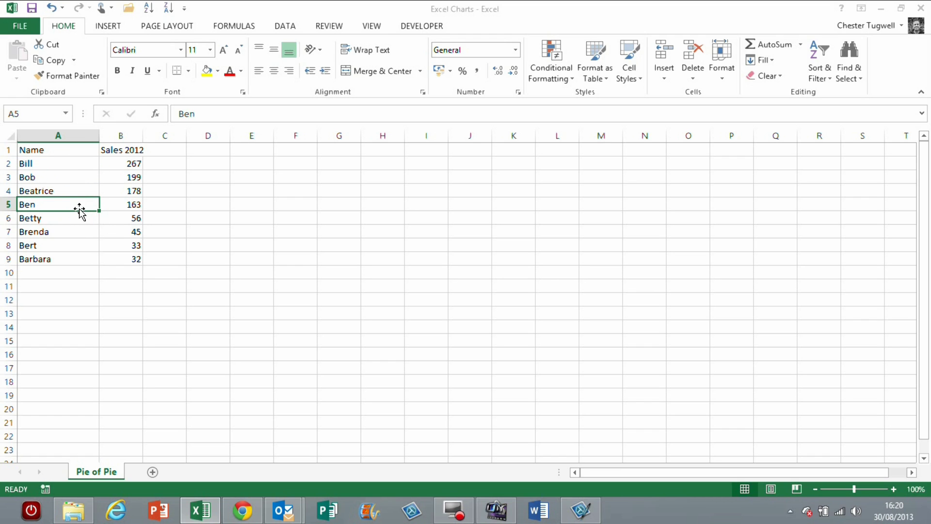
left_click(103, 194)
left_click(74, 196)
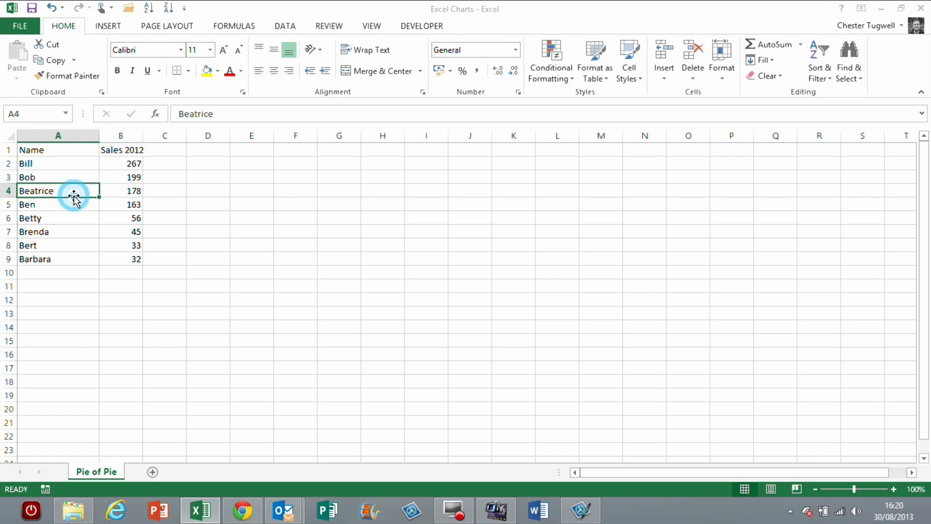
left_click(78, 221)
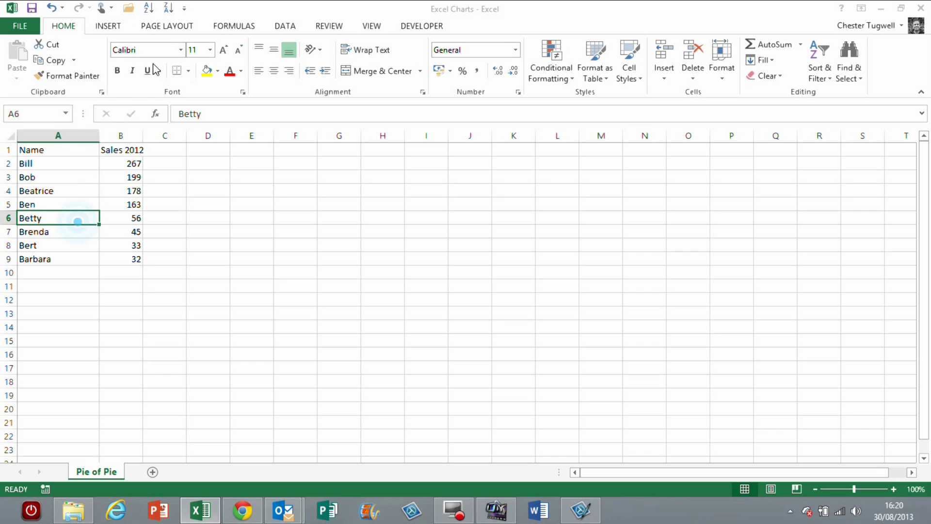
Step: Insert a 2-D pie chart of Sales 2012 and check the small slices' values
left_click(115, 27)
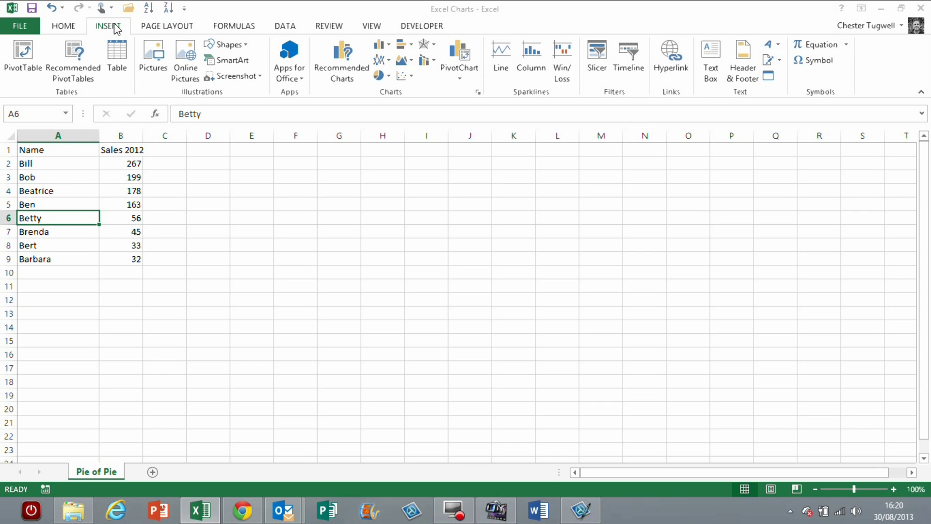
left_click(385, 76)
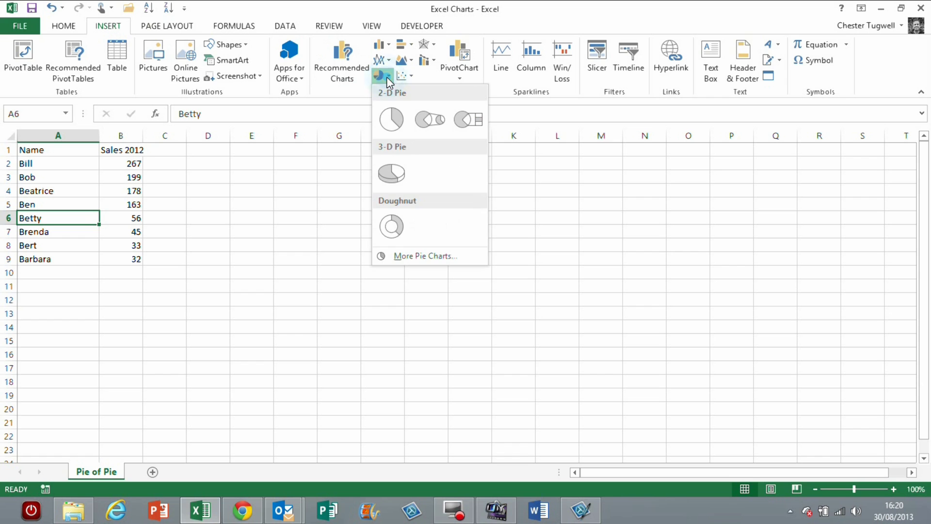
left_click(394, 126)
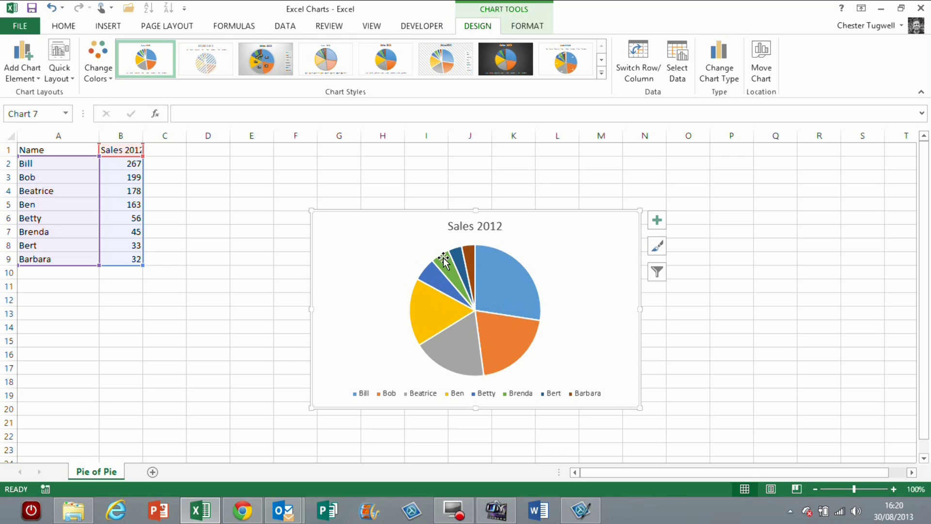
mouse_move(431, 279)
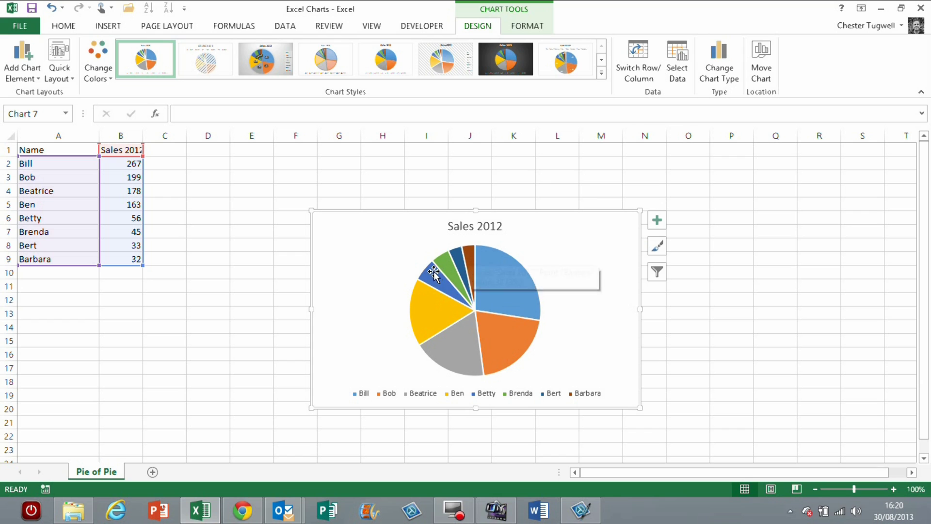
mouse_move(469, 253)
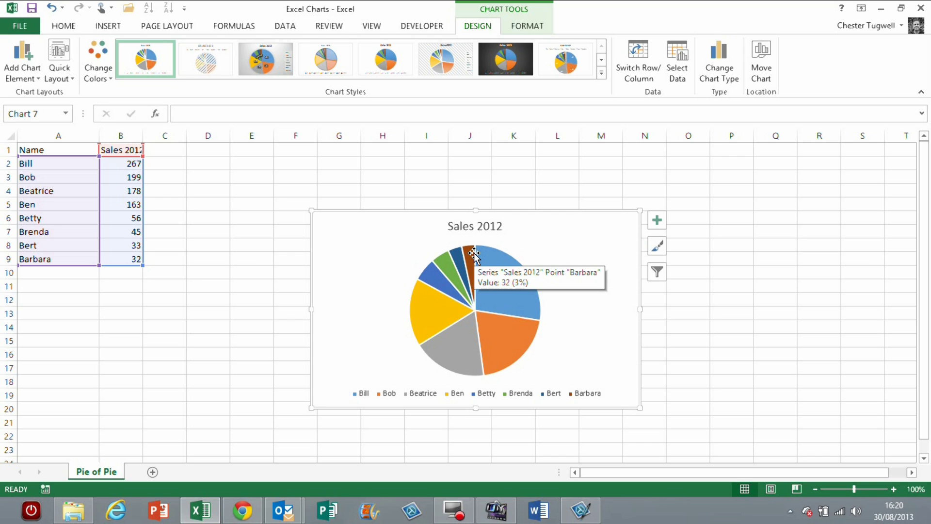
mouse_move(453, 297)
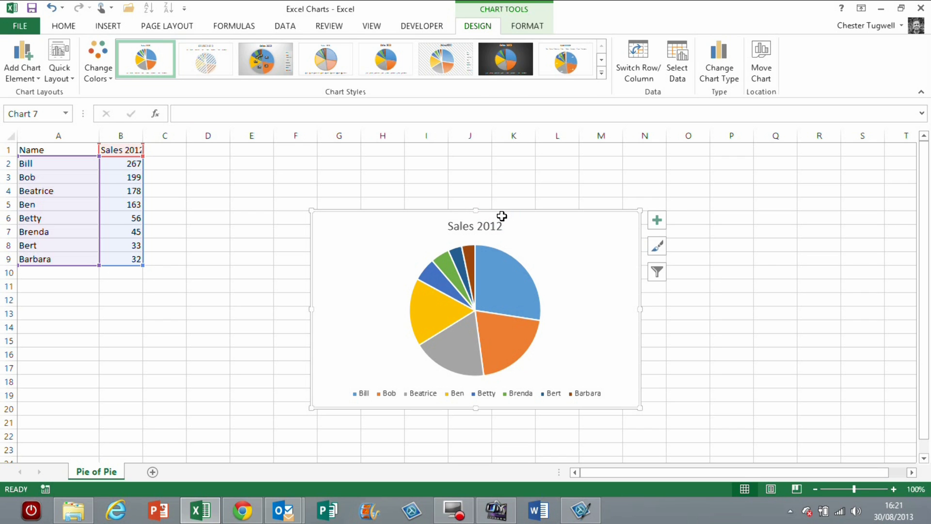
Step: Replace the plain pie with a Pie of Pie, splitting Brenda, Bert and Barbara into a second pie
key("Delete")
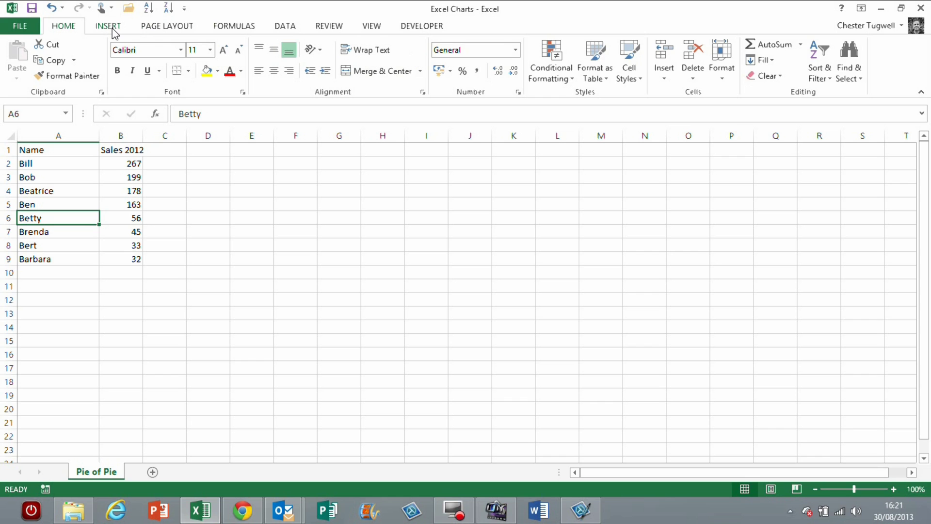
left_click(54, 190)
left_click(58, 205)
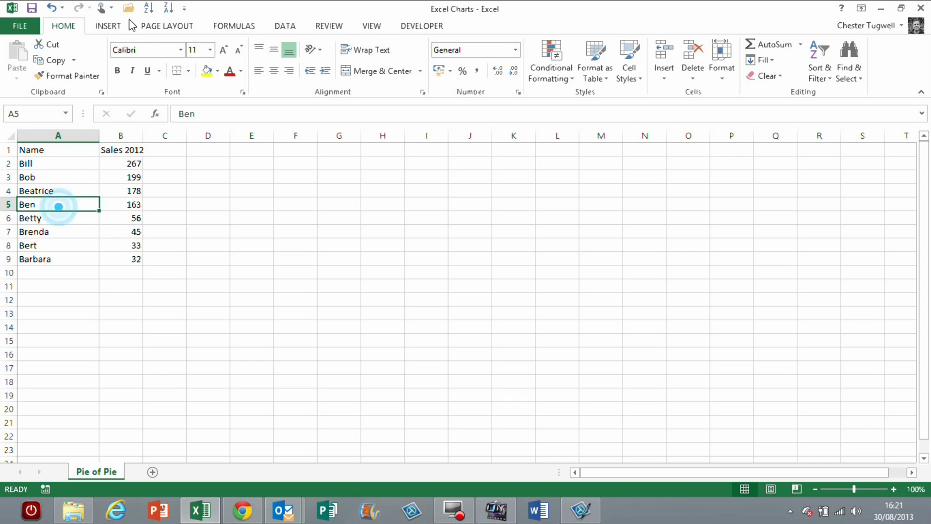
left_click(118, 24)
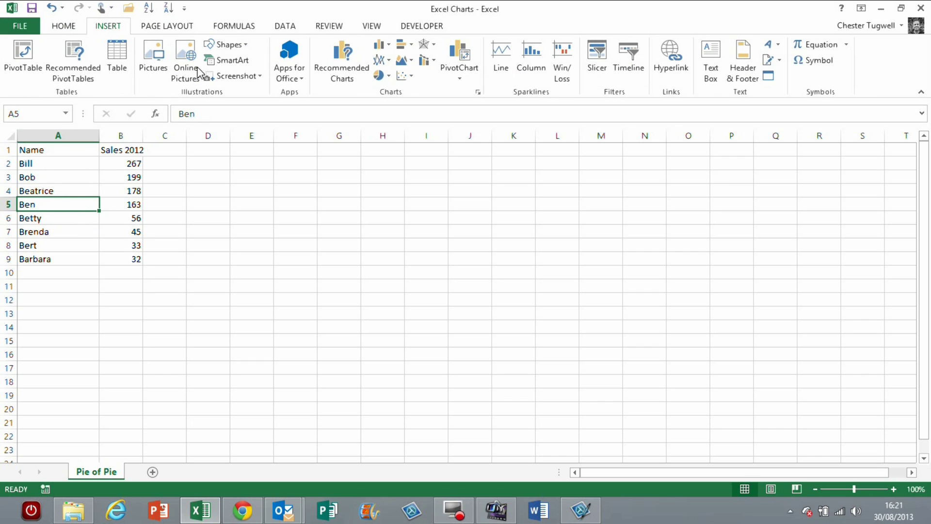
left_click(384, 76)
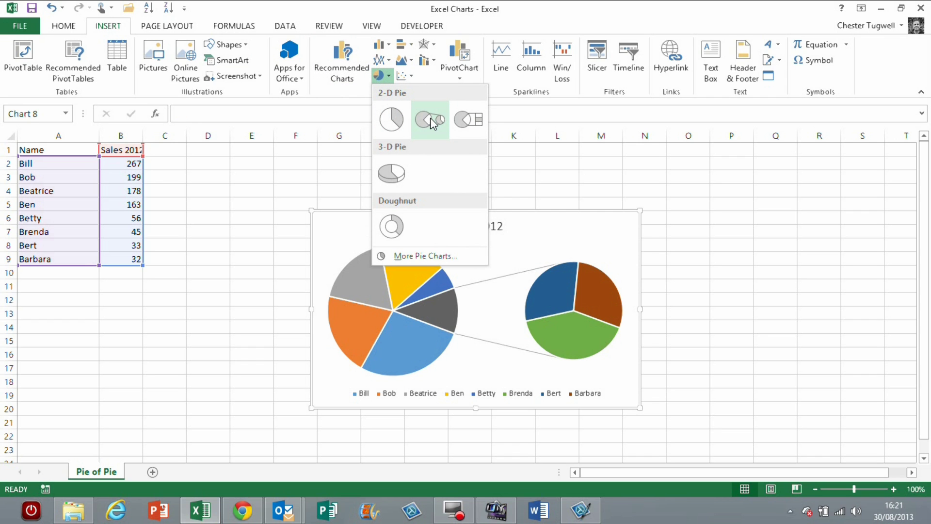
left_click(432, 123)
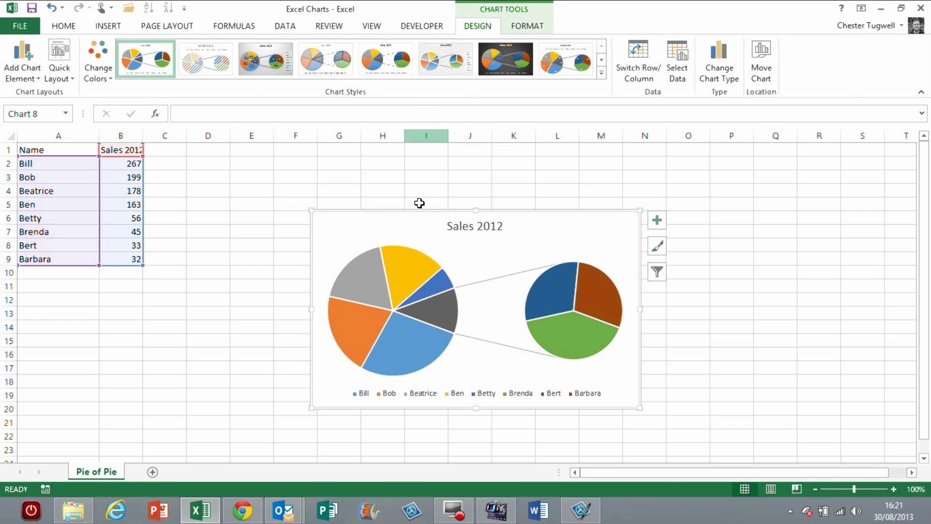
mouse_move(404, 308)
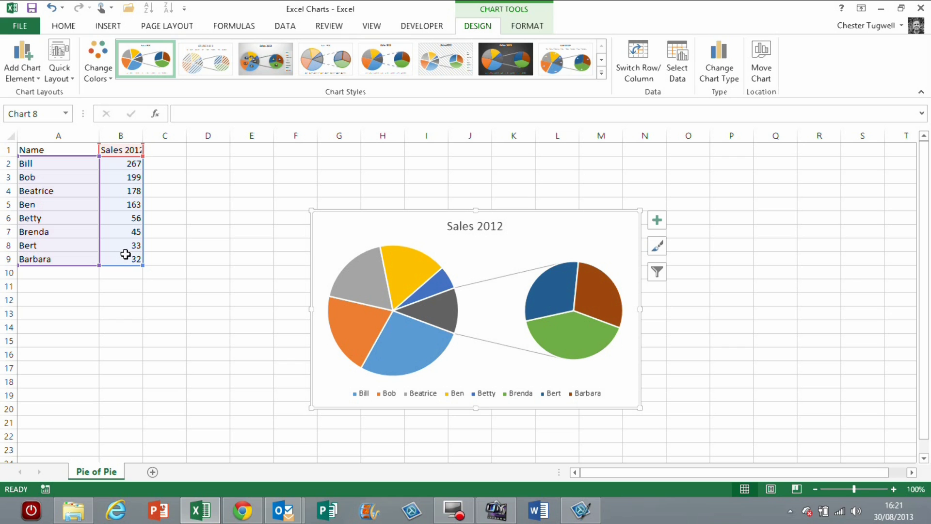
left_click(130, 233)
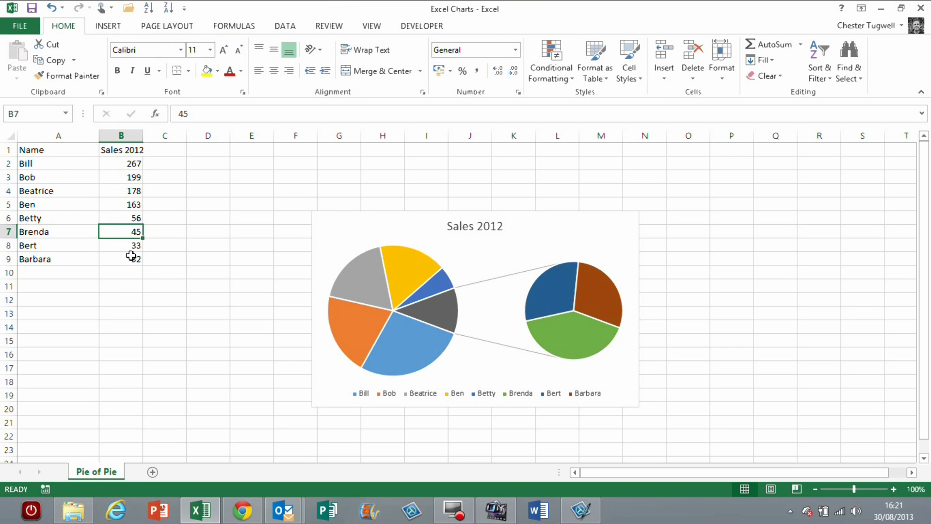
left_click(129, 180)
left_click(124, 218)
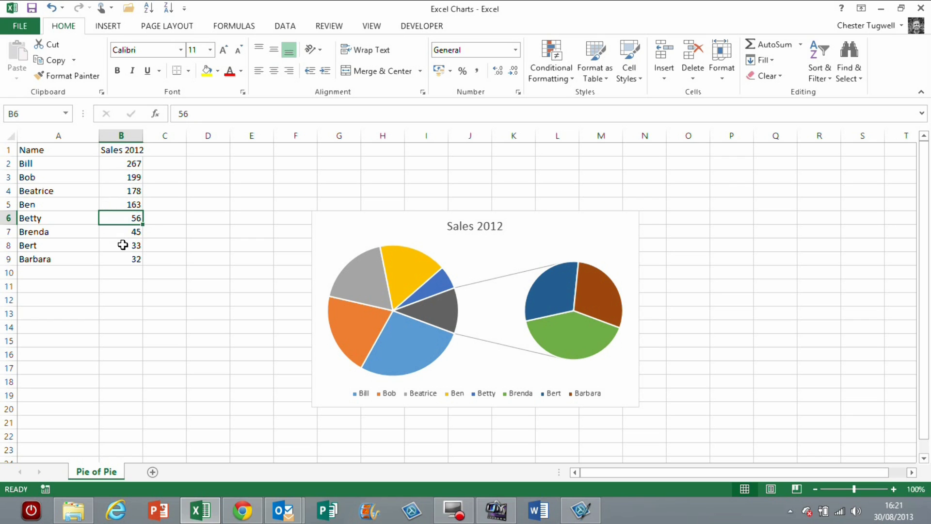
left_click(127, 245)
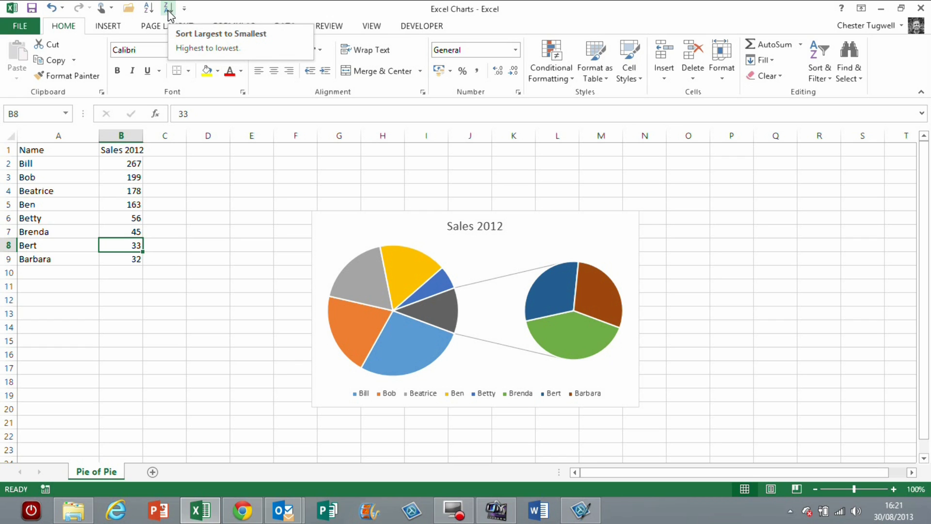
left_click(132, 227)
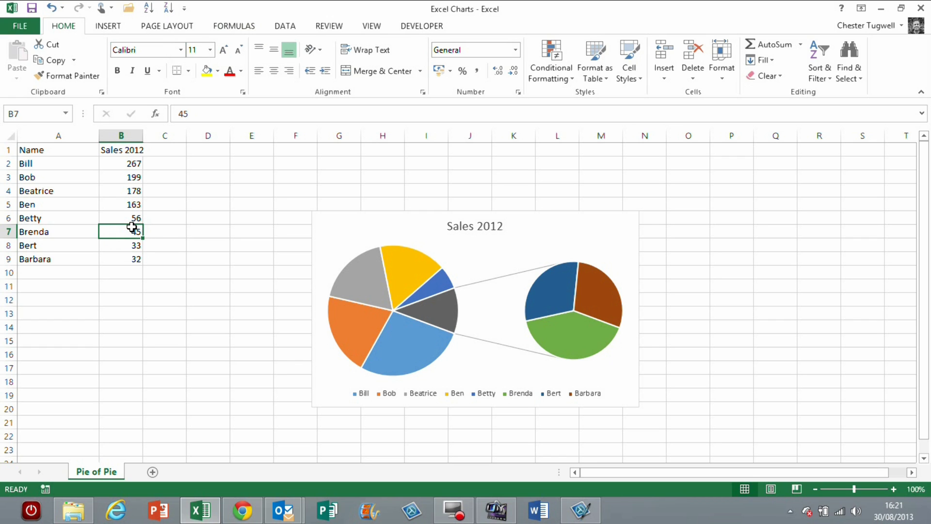
Step: Move the chart up and left, then enlarge it from its bottom-right corner
left_click_drag(312, 219, 204, 152)
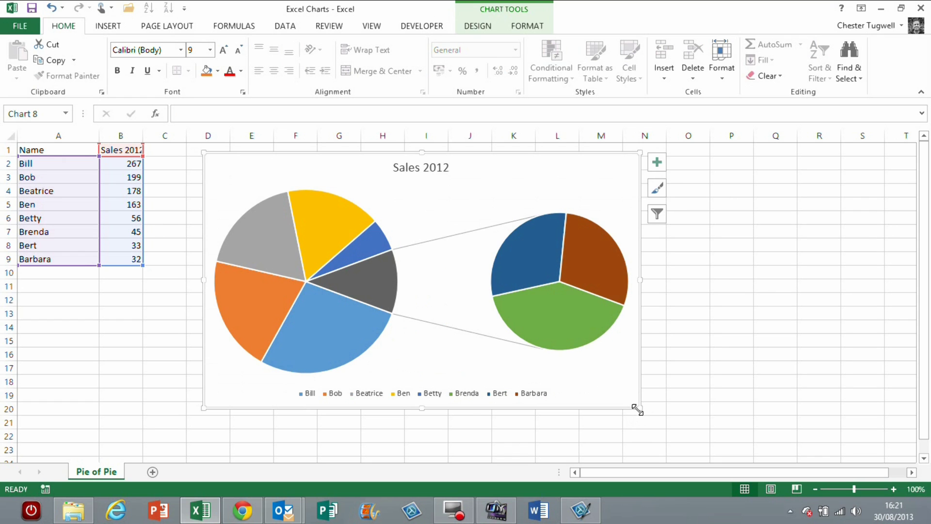
left_click_drag(638, 409, 676, 430)
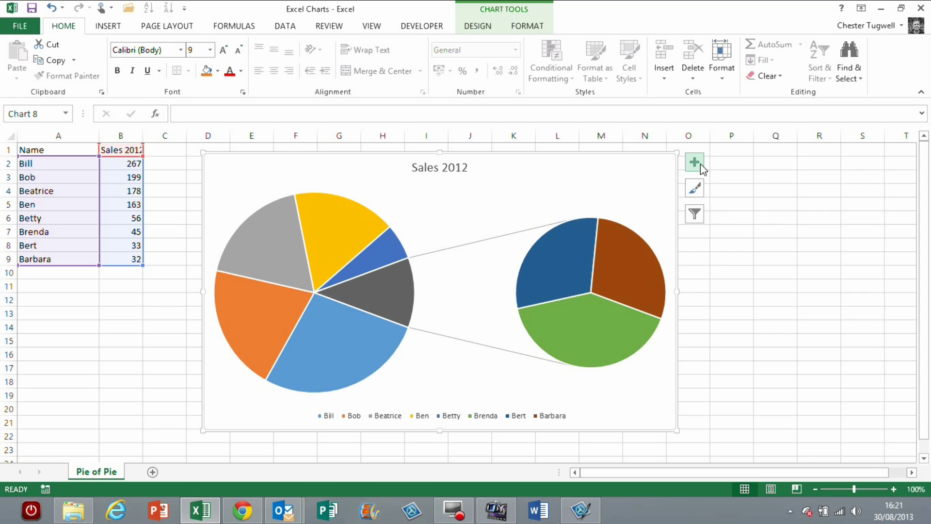
Step: Apply the dark chart style with shaded slices on a grey background, then close the styles panel
left_click(696, 189)
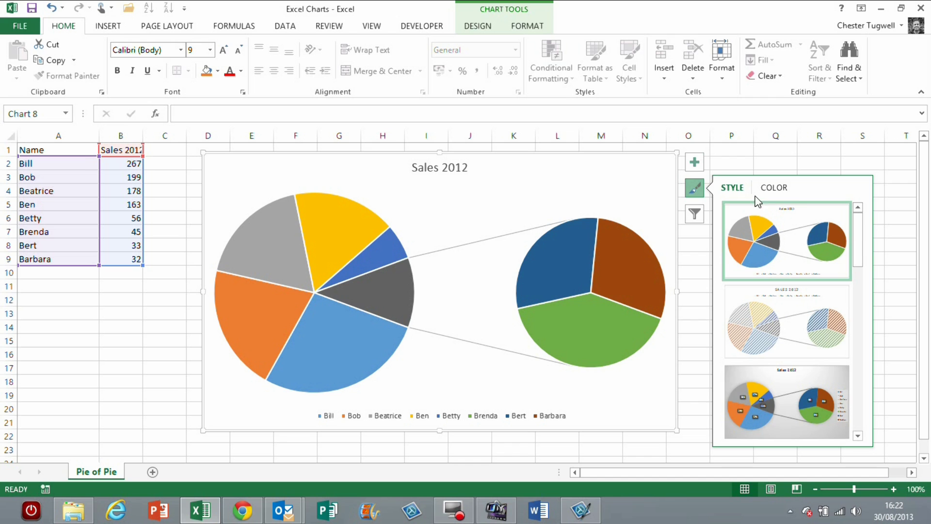
left_click_drag(858, 234, 867, 324)
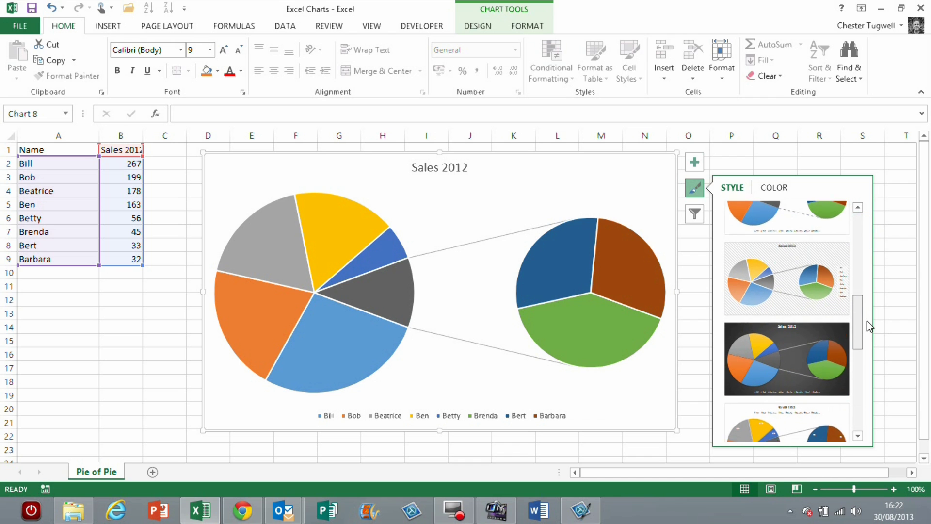
scroll(788, 298, "down", 1)
left_click(784, 293)
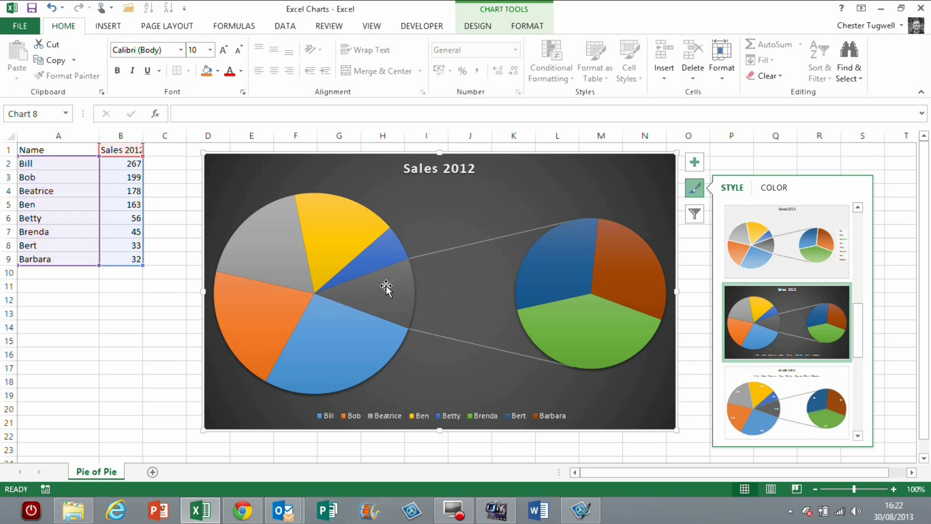
mouse_move(387, 286)
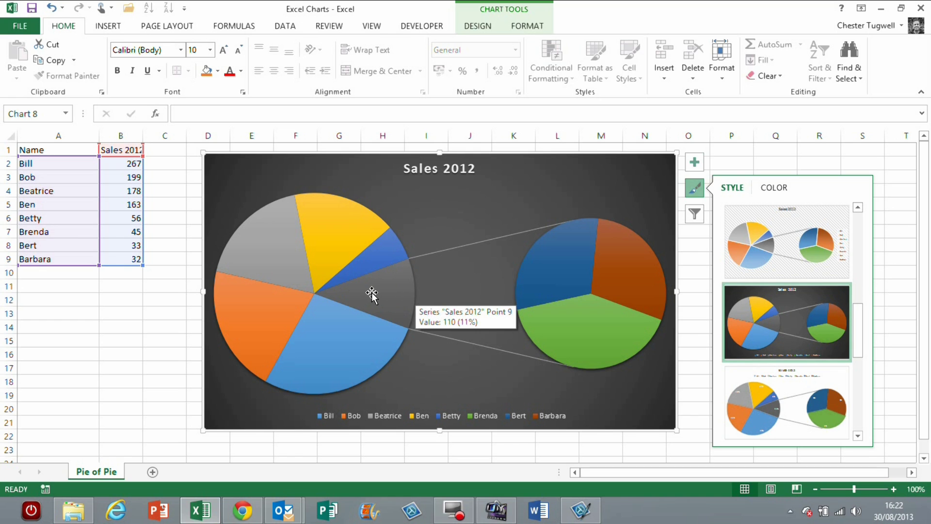
left_click(694, 161)
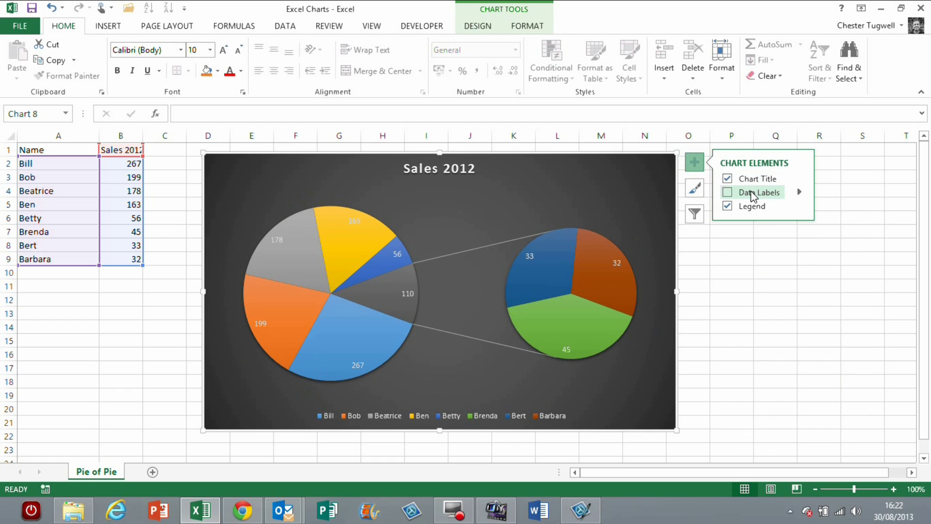
Step: Label every slice with its name and sales value, such as 'Bill, 267'
left_click(800, 193)
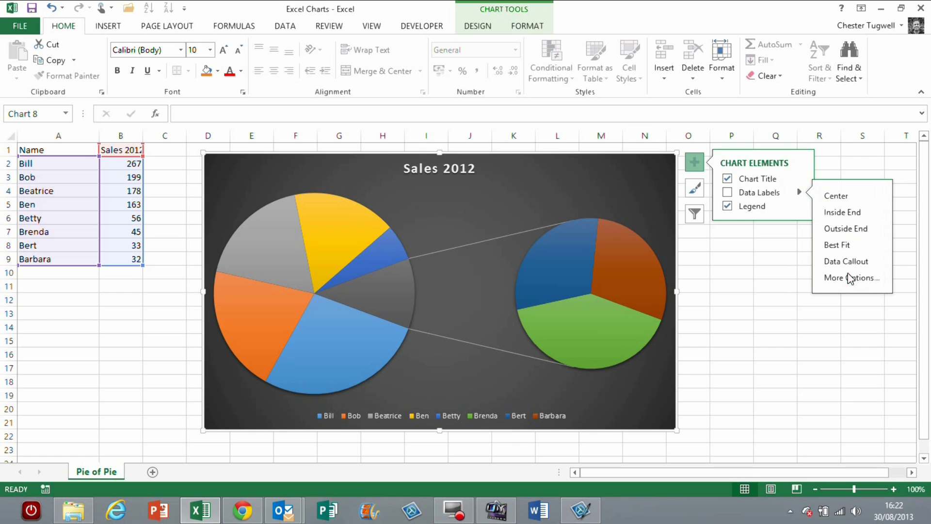
left_click(848, 276)
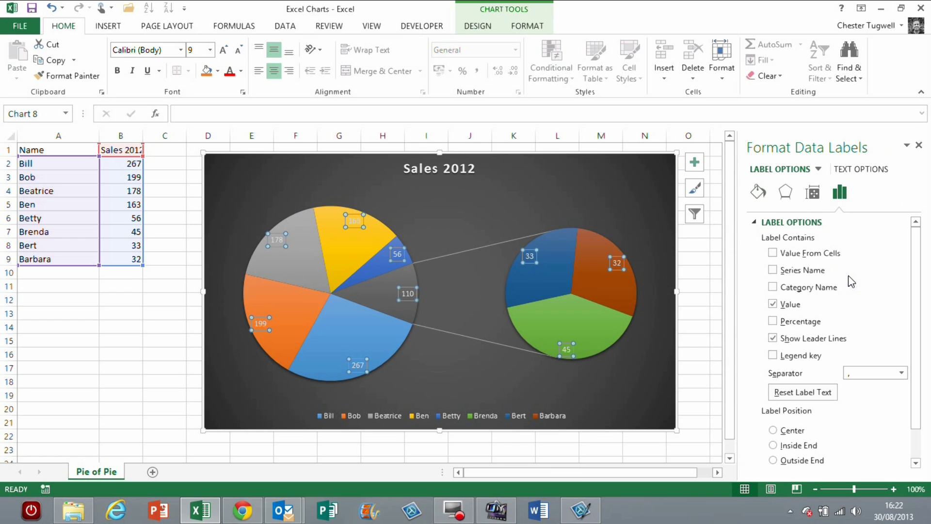
left_click(772, 287)
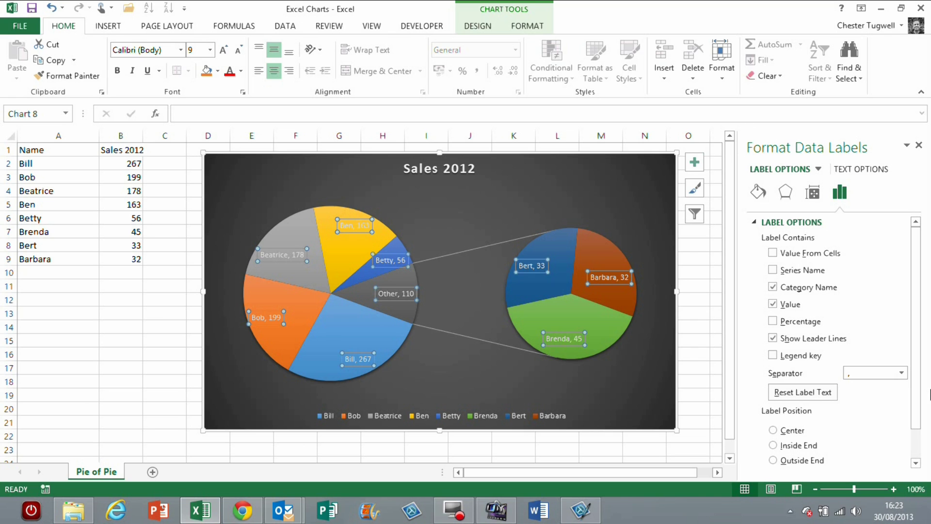
Step: Raise Values in second plot from 3 to 4 so Betty's 56 joins the second pie
left_click(573, 247)
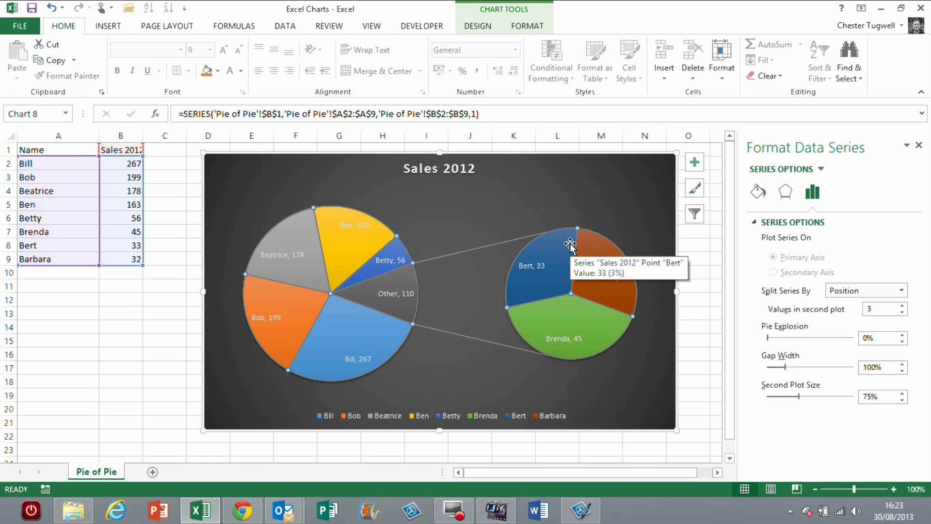
right_click(570, 244)
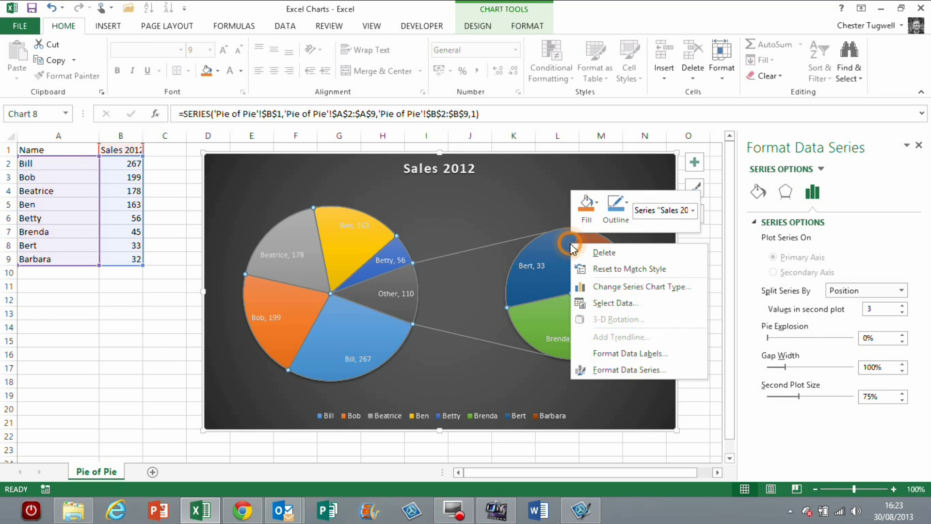
left_click(606, 370)
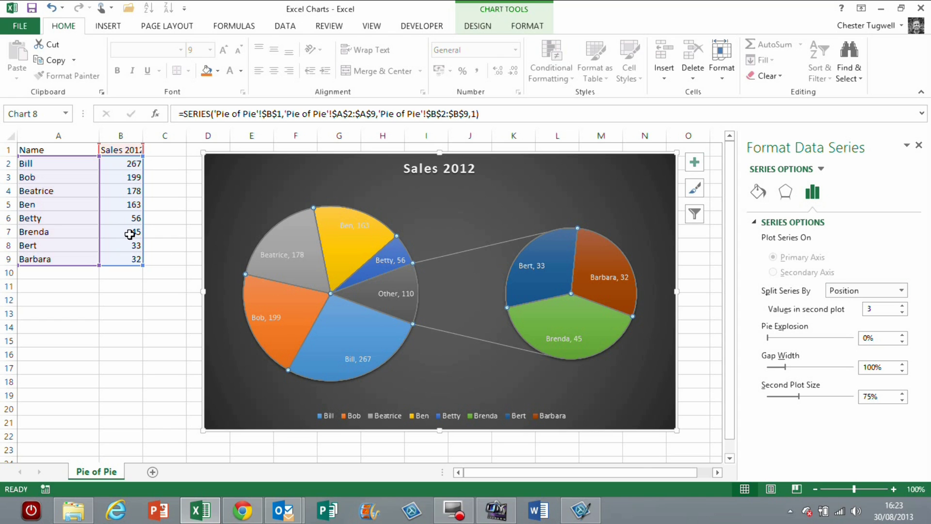
left_click(903, 306)
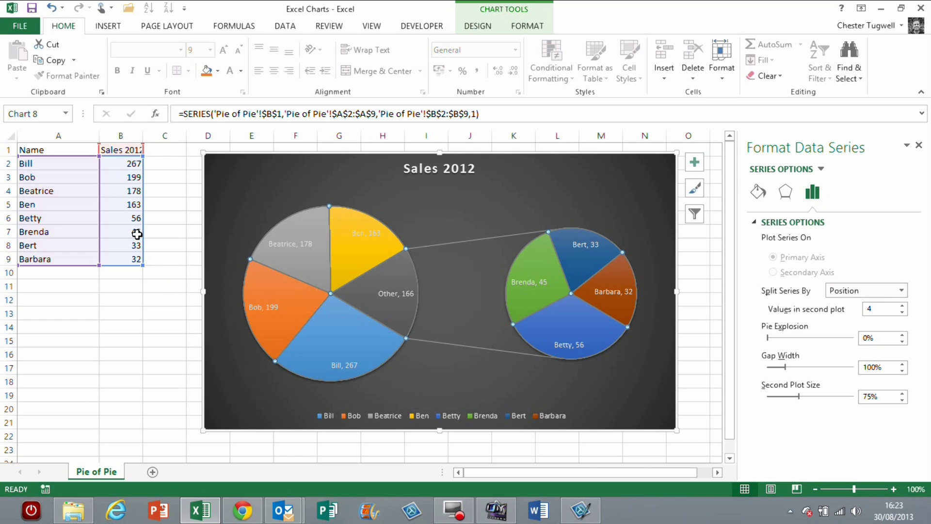
Step: Split the series by value below 50, then switch the split to Percentage value
left_click(902, 290)
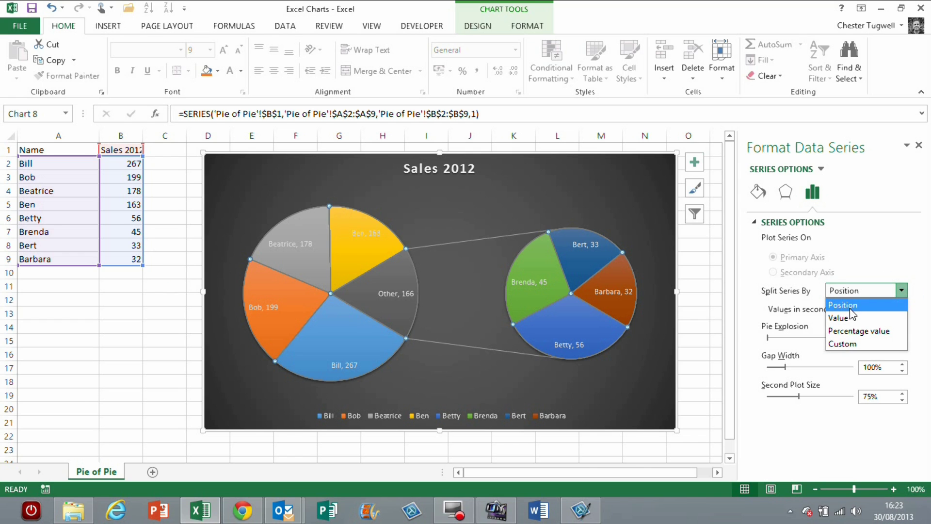
left_click(848, 318)
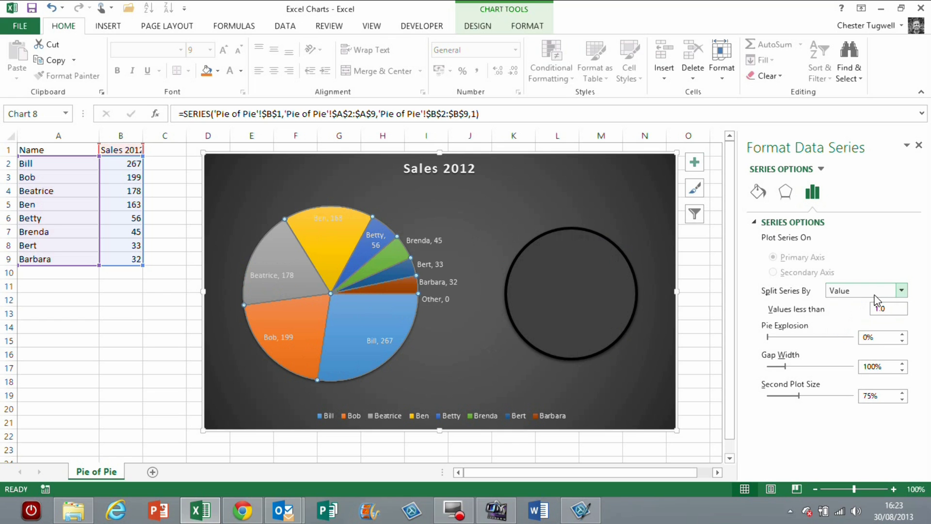
left_click(897, 309)
type("50")
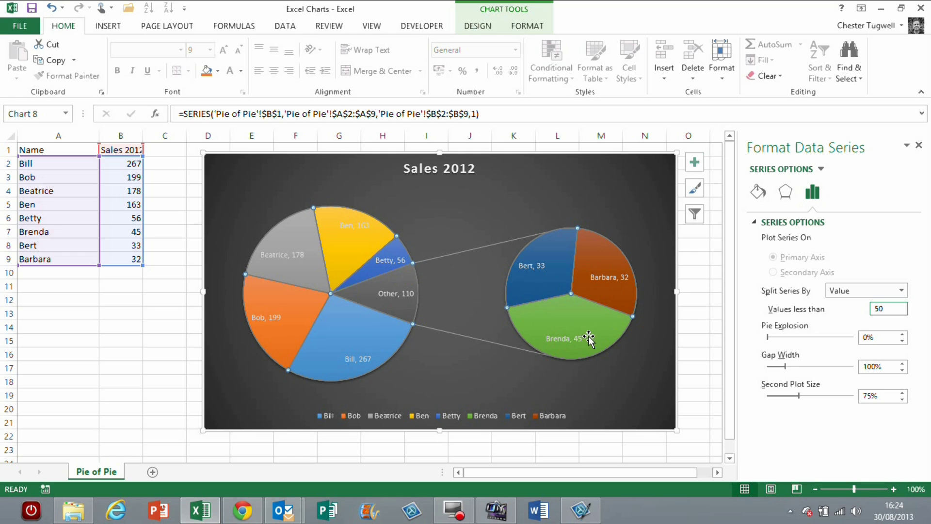
left_click(901, 289)
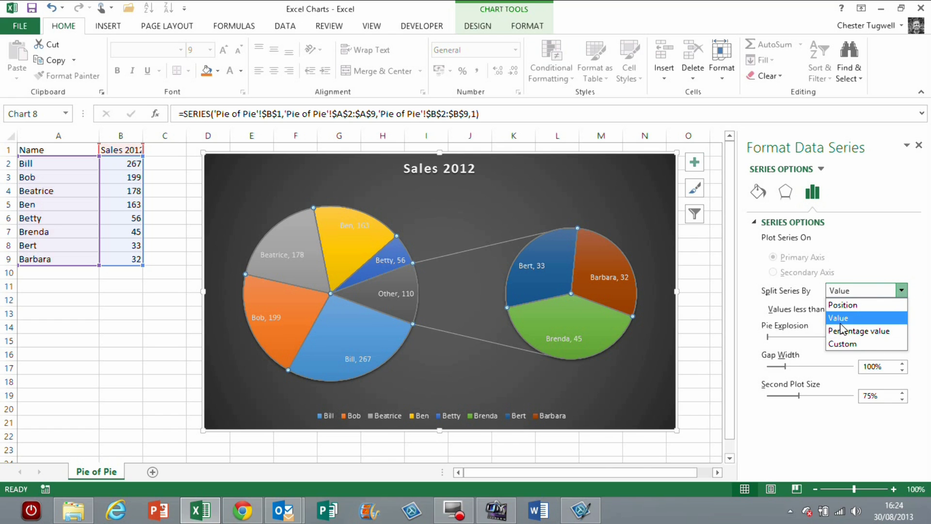
left_click(881, 331)
Step: Lower the percentage threshold to 5%, returning Betty to the main pie and Other to 110
left_click(891, 310)
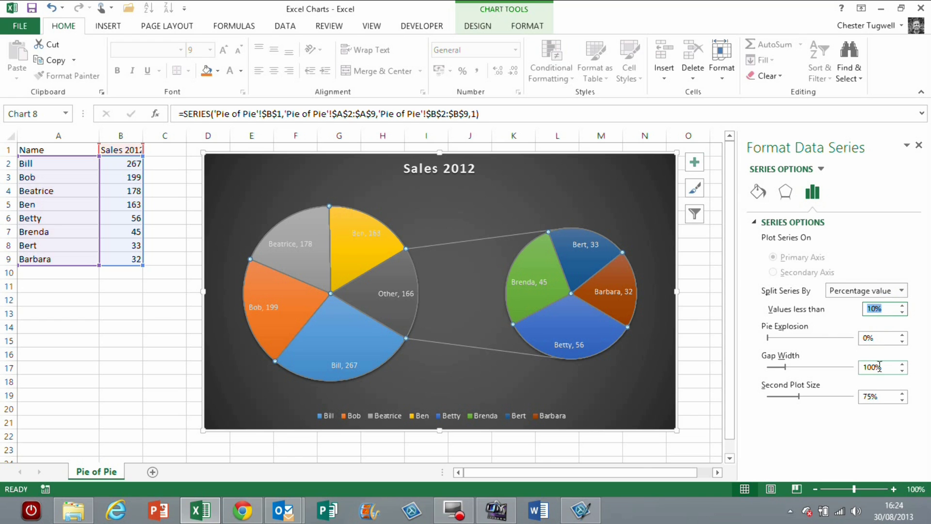
type("5")
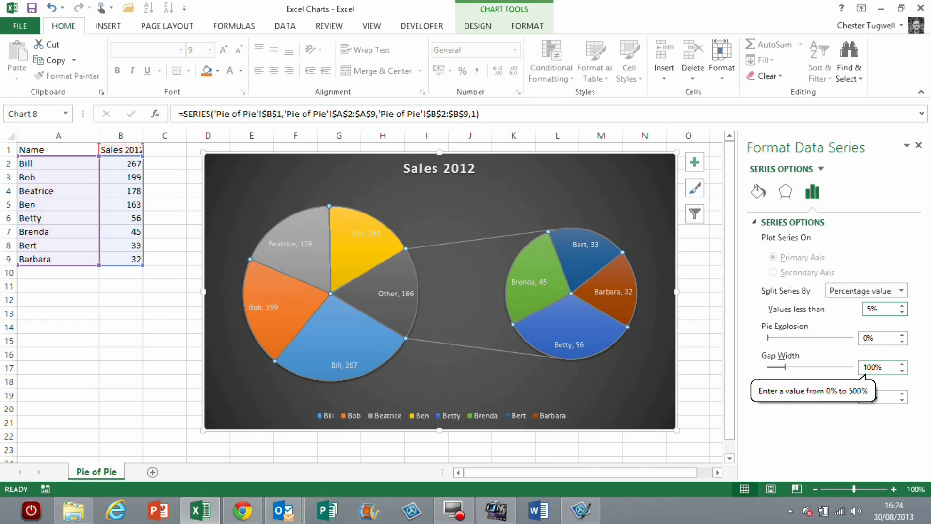
key("Return")
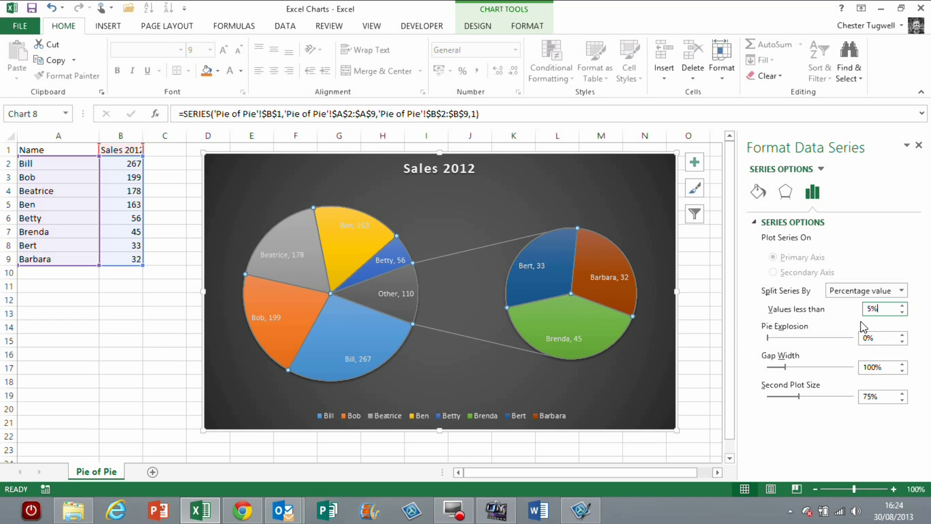
left_click(902, 292)
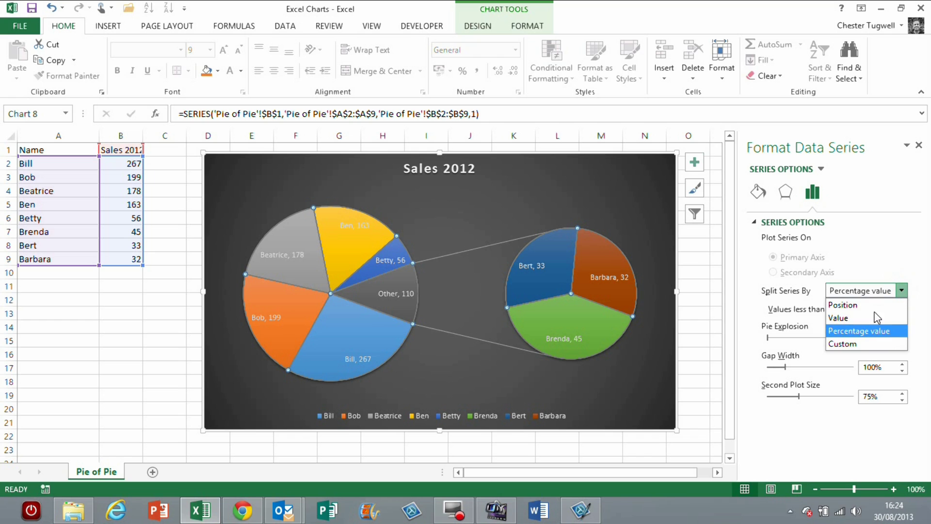
Step: Switch to a Custom split and move Ben's 163 slice into the second plot
left_click(858, 343)
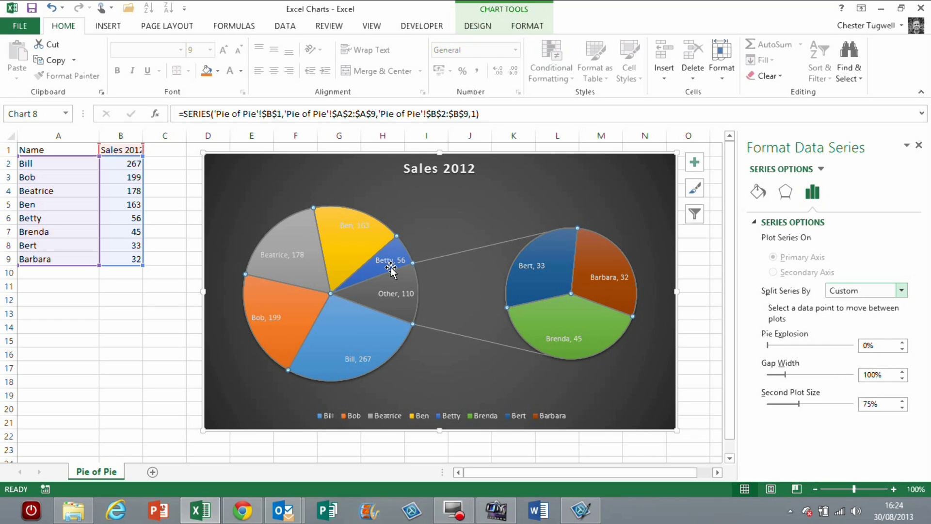
left_click(350, 236)
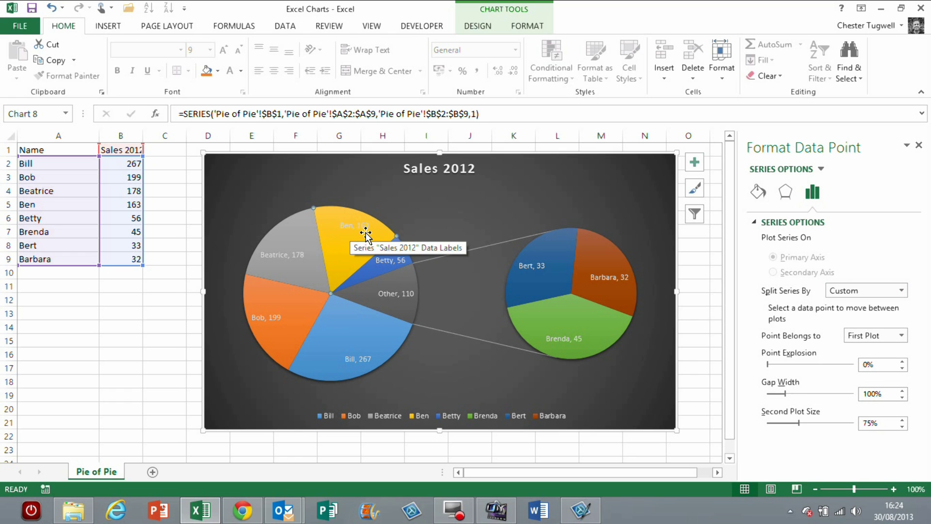
left_click(900, 336)
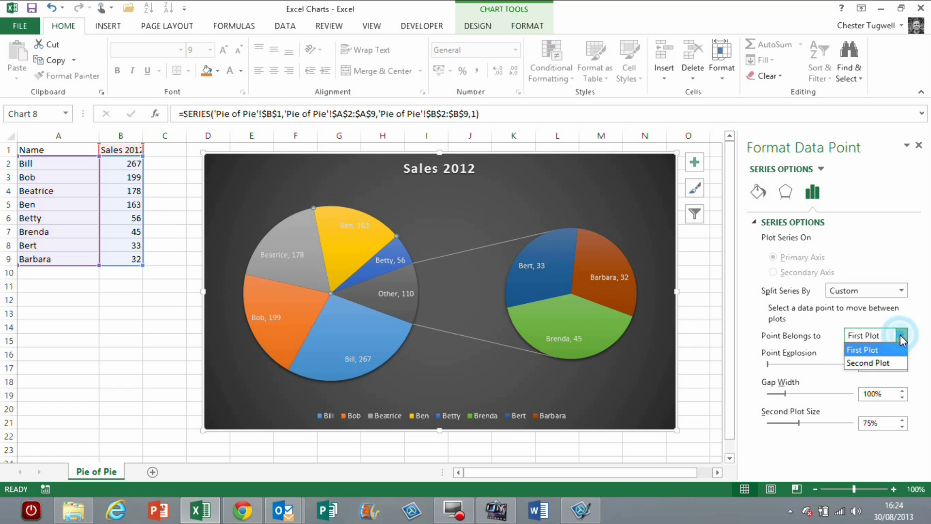
left_click(893, 364)
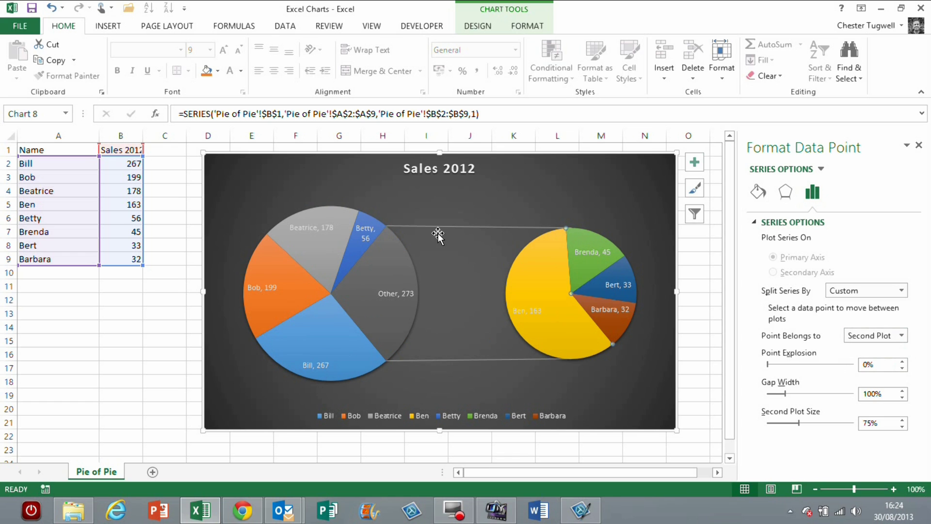
Step: Move Barbara's 32 slice back into the first plot, making Other 241
left_click(618, 308)
left_click(619, 328)
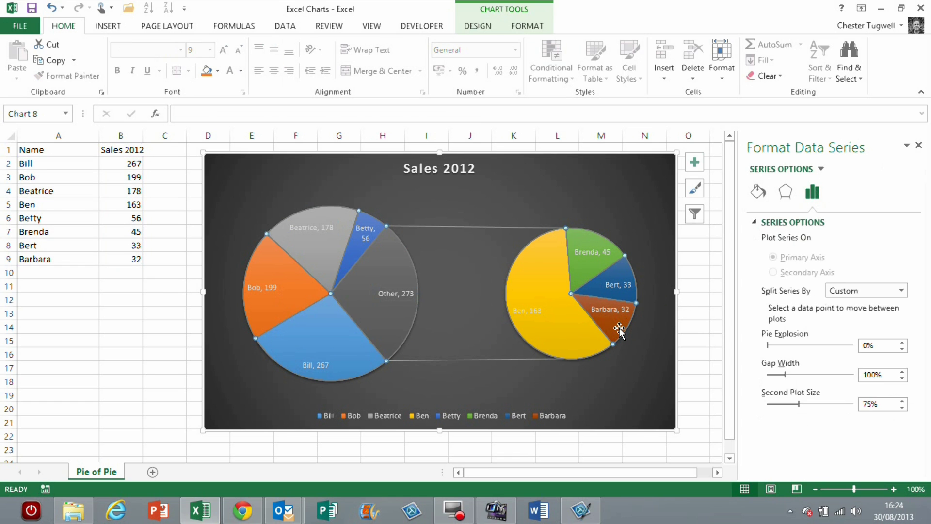
left_click(619, 329)
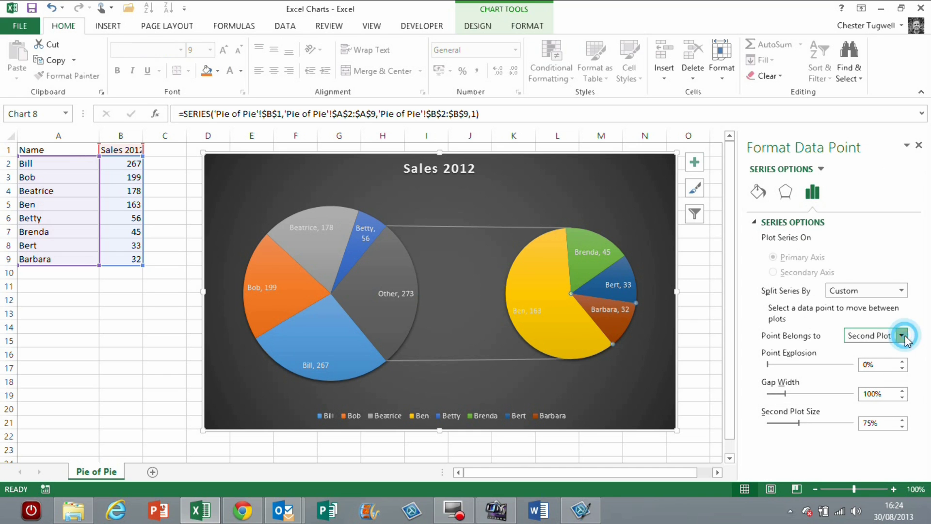
left_click(905, 336)
left_click(880, 345)
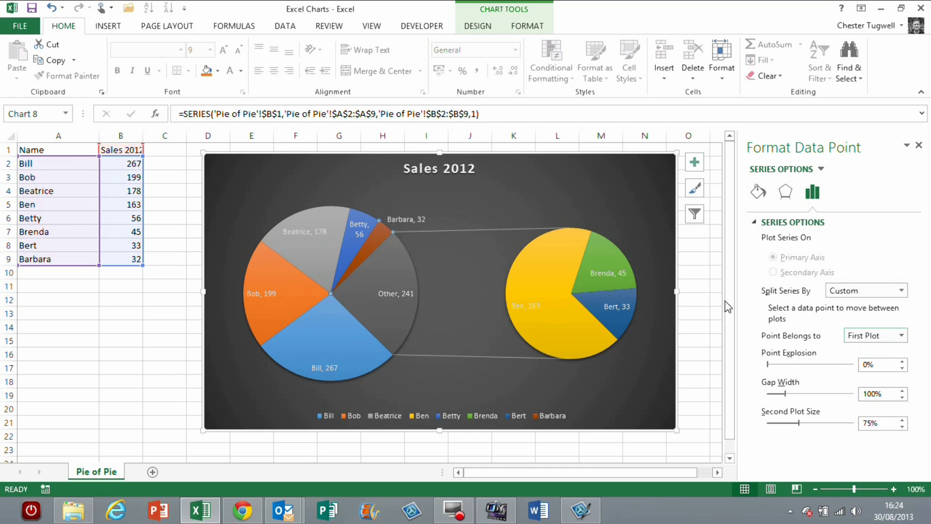